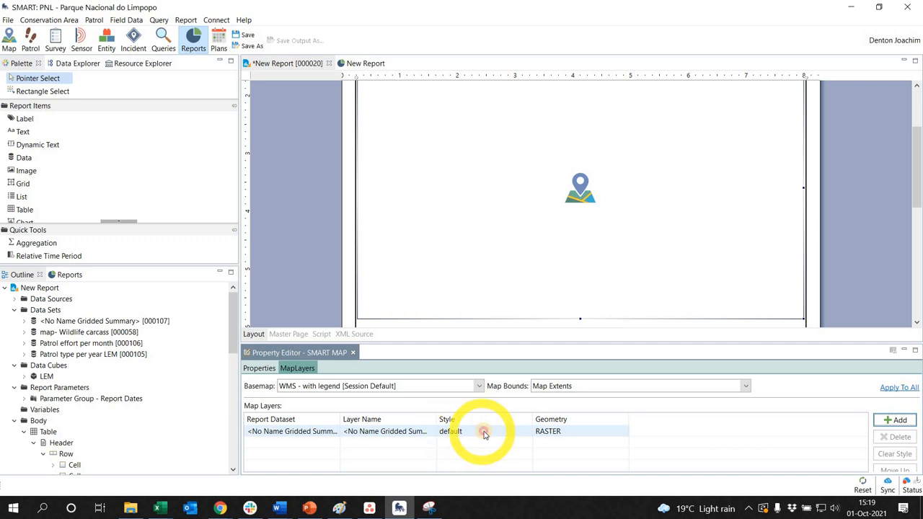
- Open the Single Band Raster style settings for the gridded summary map layer
click(484, 432)
click(529, 431)
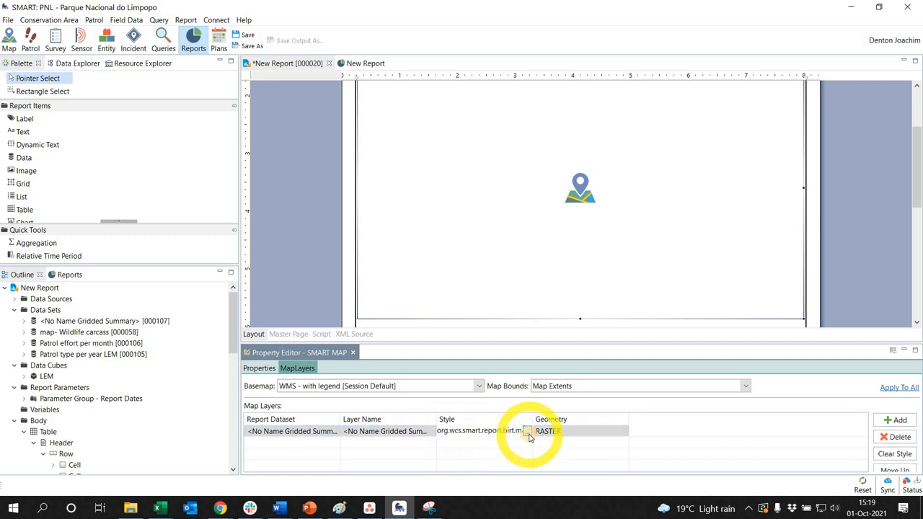
click(528, 432)
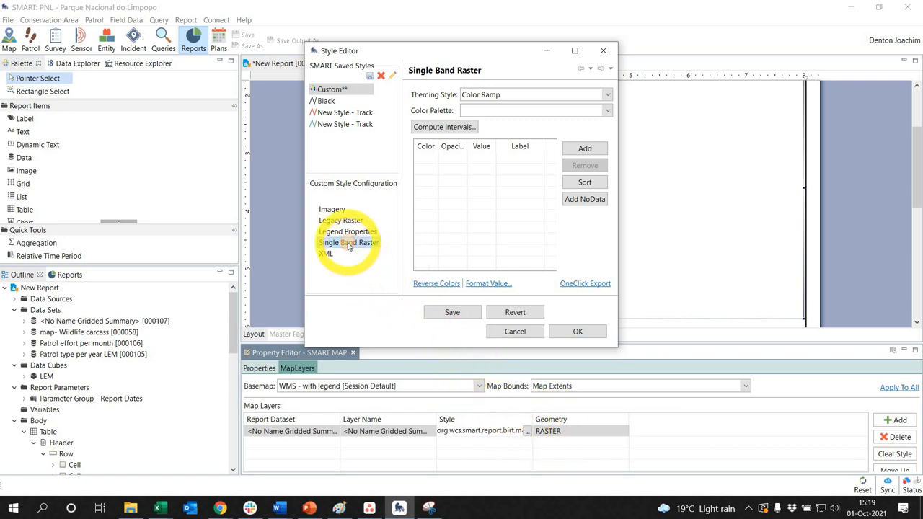
click(446, 127)
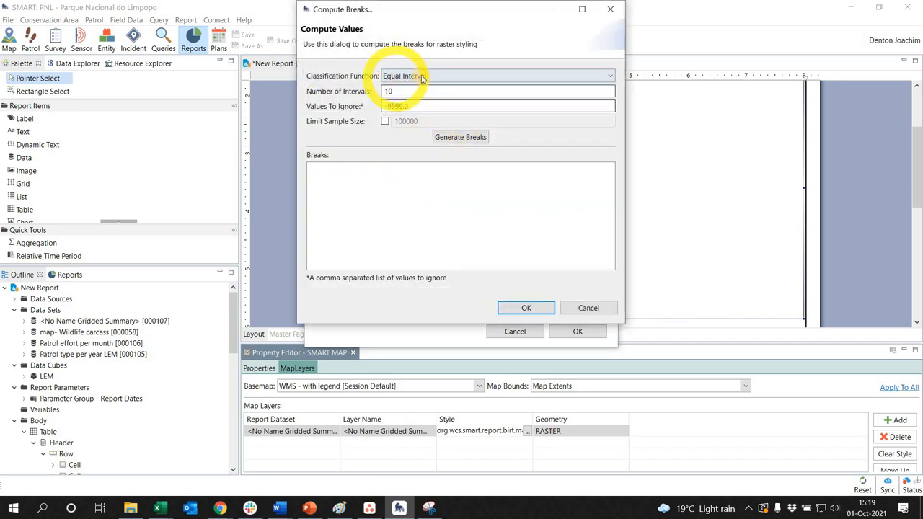
click(422, 78)
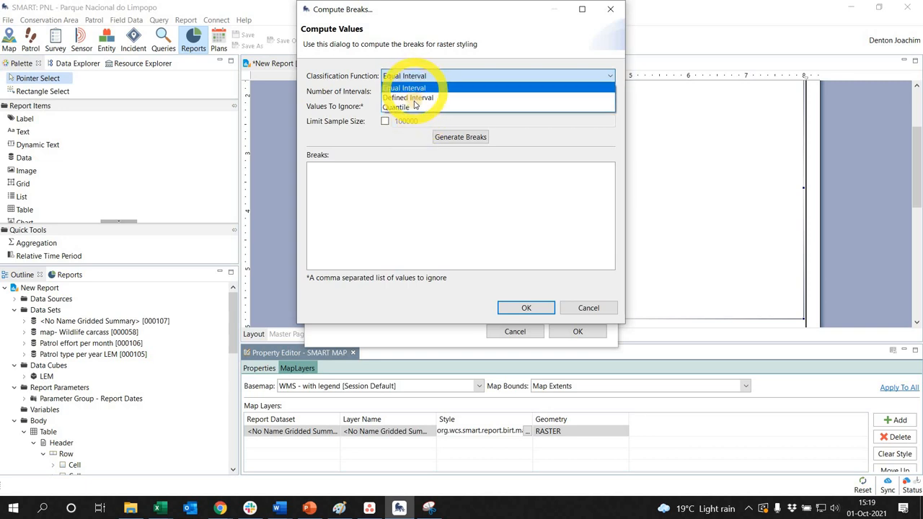
click(408, 88)
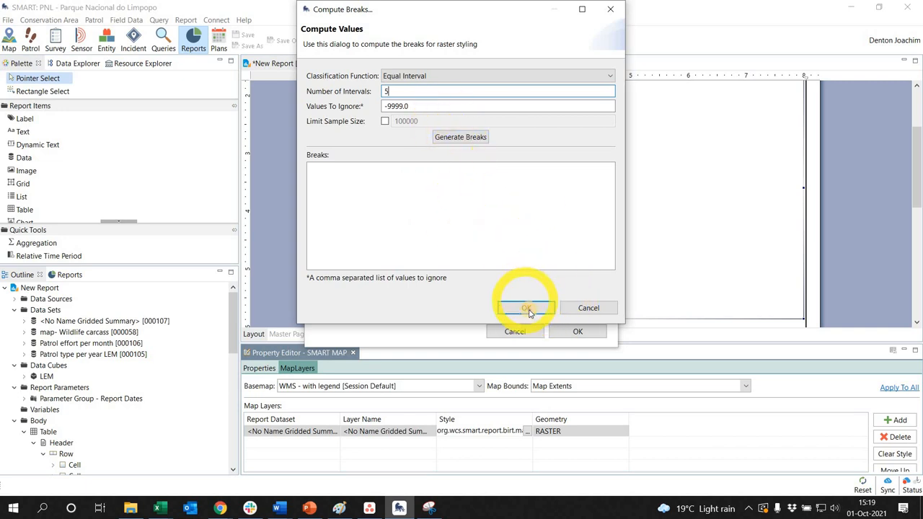
click(589, 307)
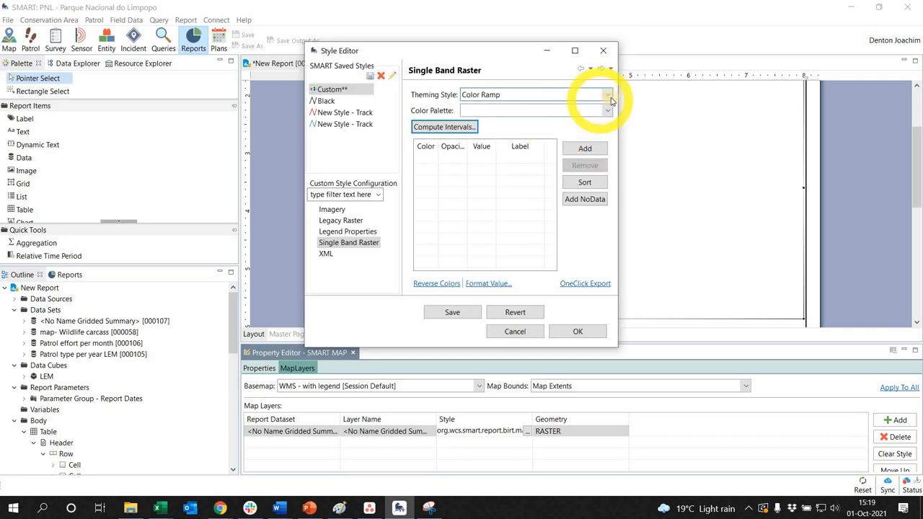
- Try the Unique Values, Color Ramp and Intervals theming styles on the empty raster color table
click(607, 95)
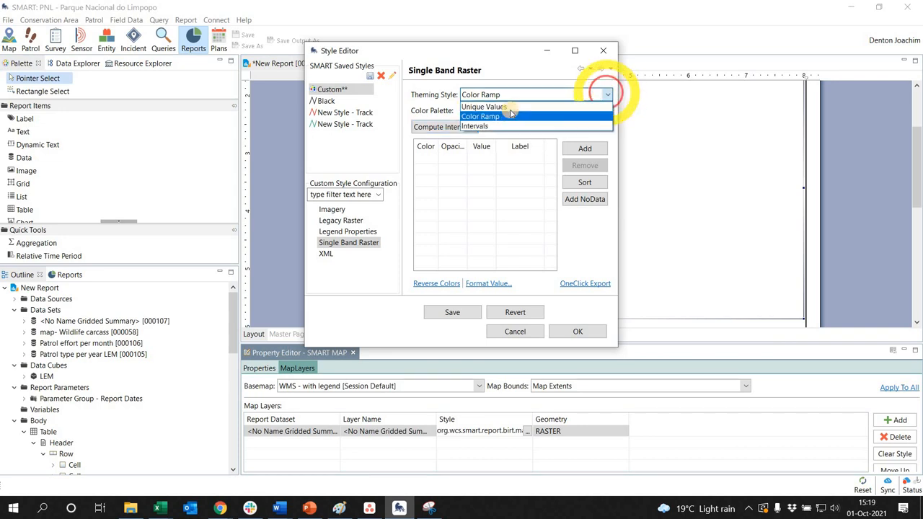
click(481, 107)
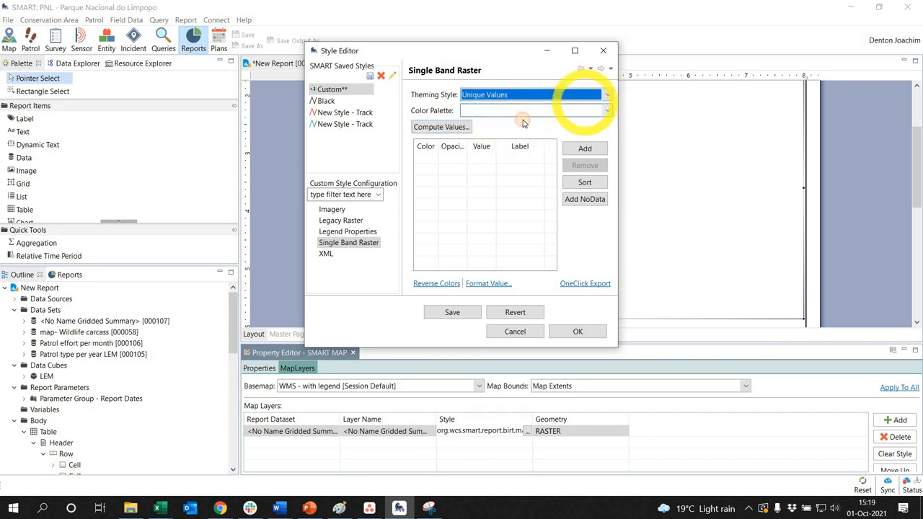
click(607, 95)
click(500, 117)
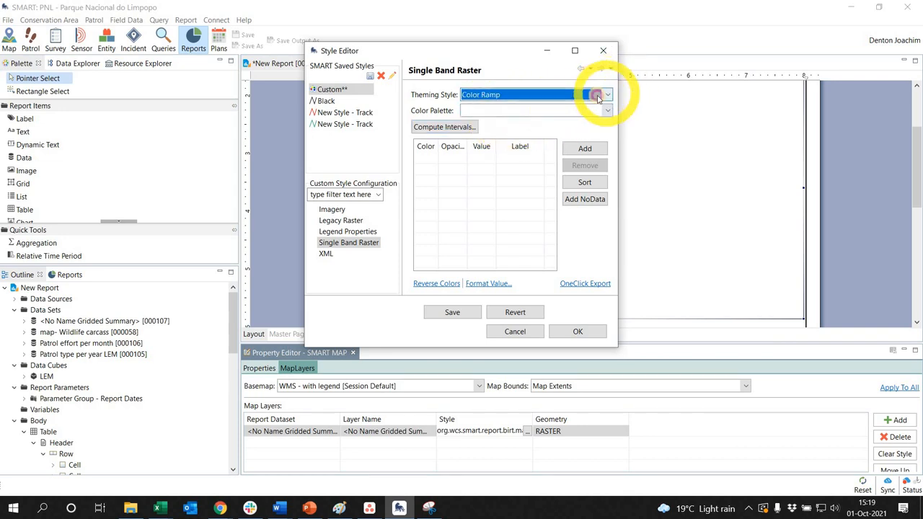
click(481, 94)
click(482, 124)
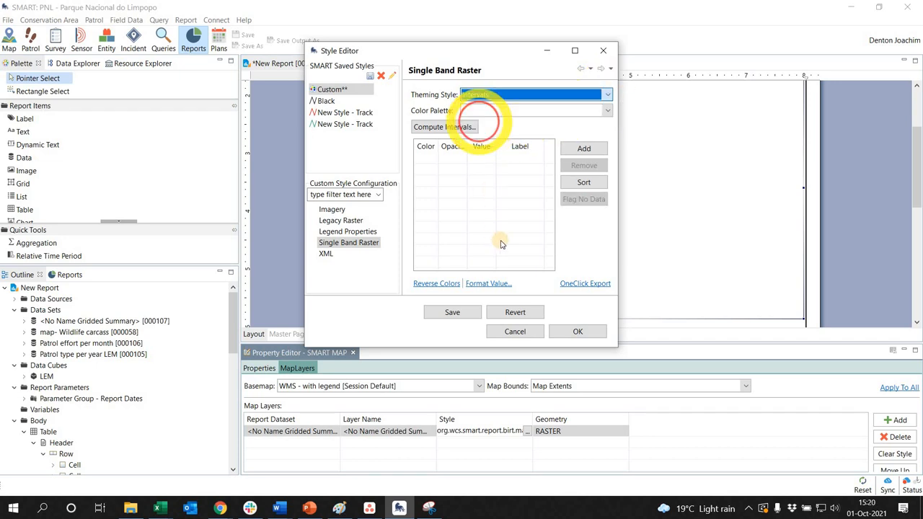
- Set Color Ramp theming with the Blues: light to dark blue palette and add the values 1, 34, 65, 100 and 700
click(605, 100)
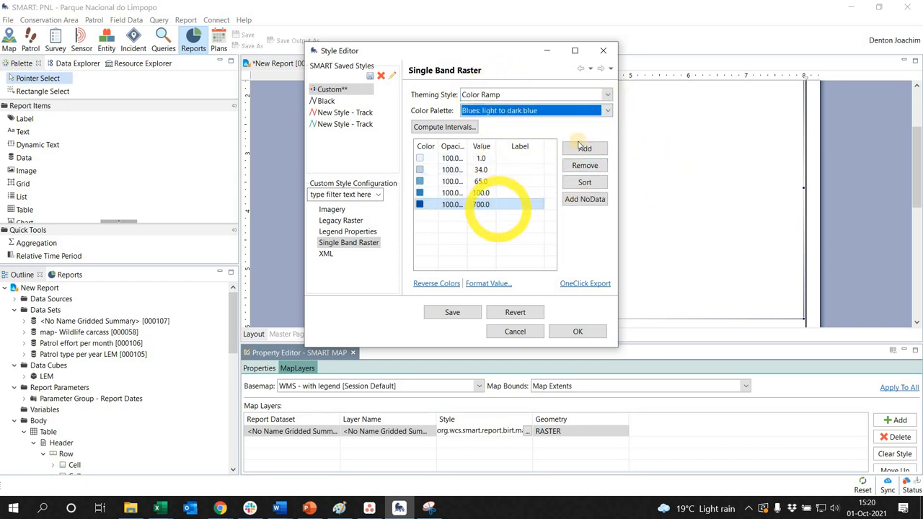
click(605, 112)
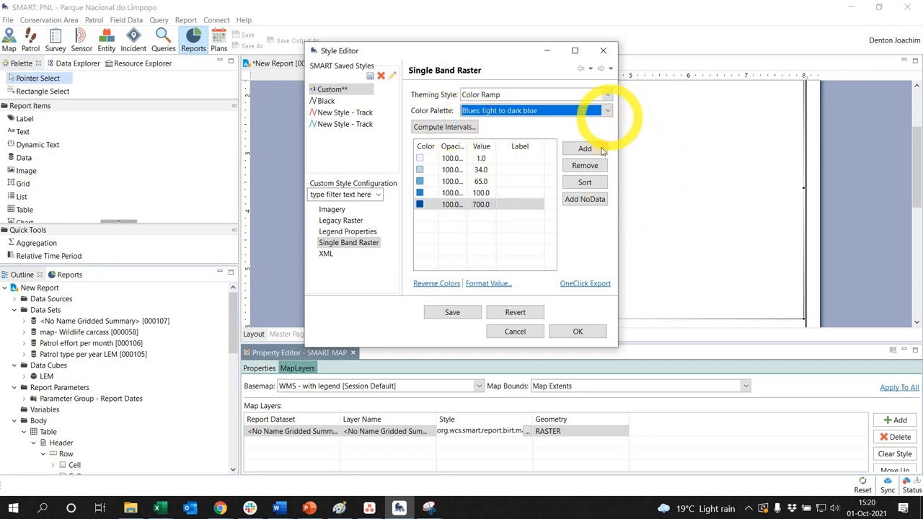
- Try the Unique Values theming style on the five-value color table
mouse_move(609, 149)
mouse_down()
mouse_move(606, 266)
mouse_move(607, 93)
mouse_up()
click(603, 93)
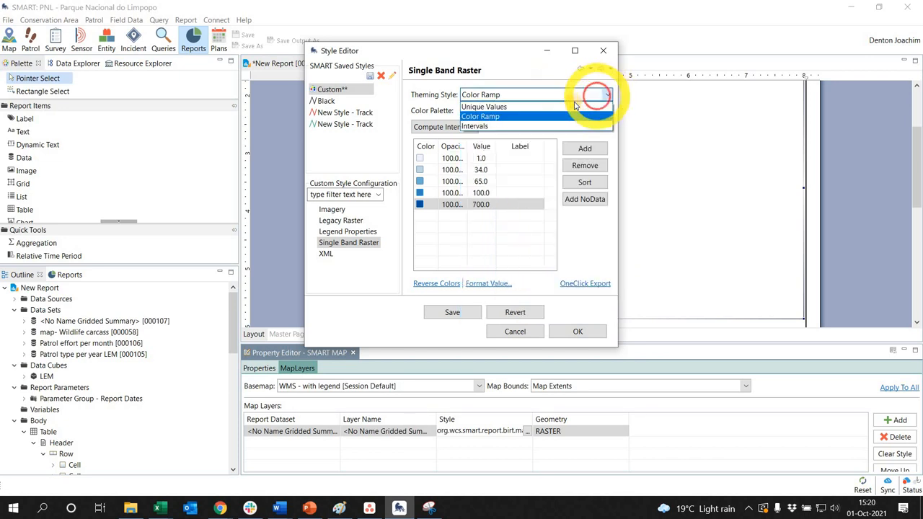
click(576, 106)
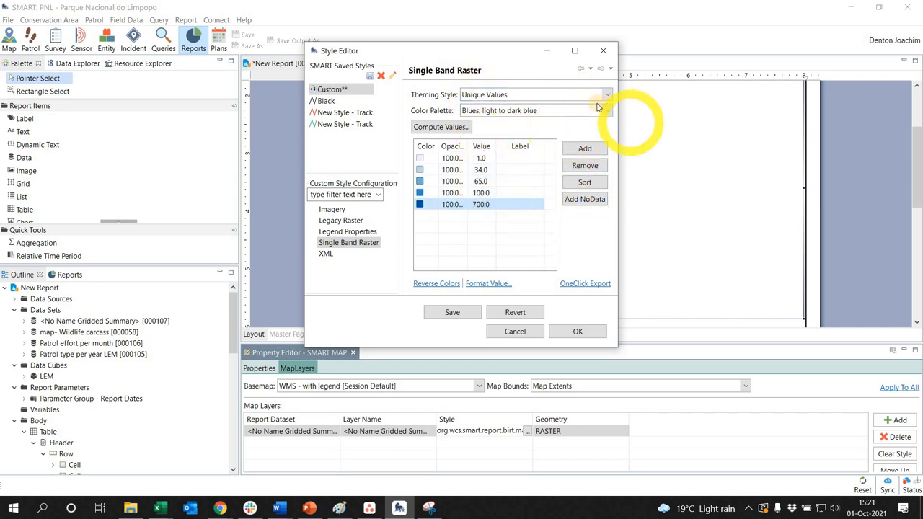
- Try the Intervals theming style, entering 1 as the first limit and 700 as the last interval's upper limit
click(608, 94)
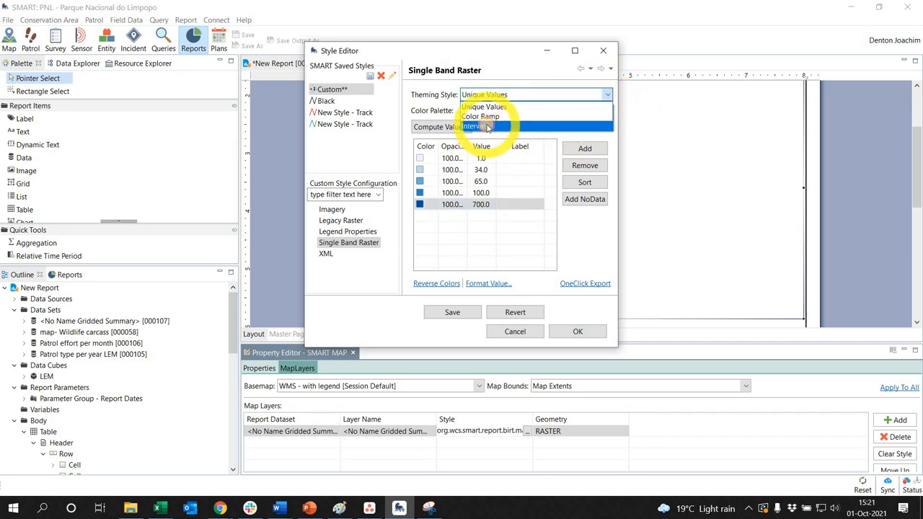
click(488, 127)
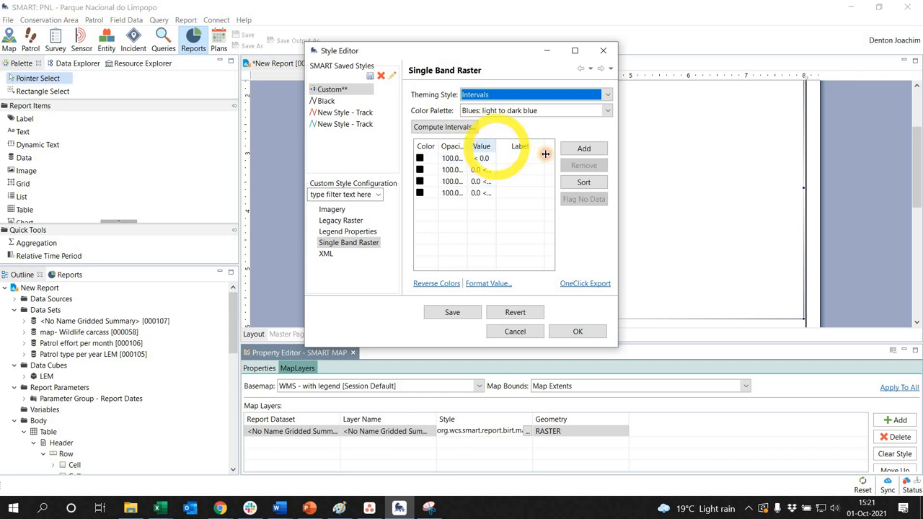
drag(545, 154, 539, 156)
click(502, 177)
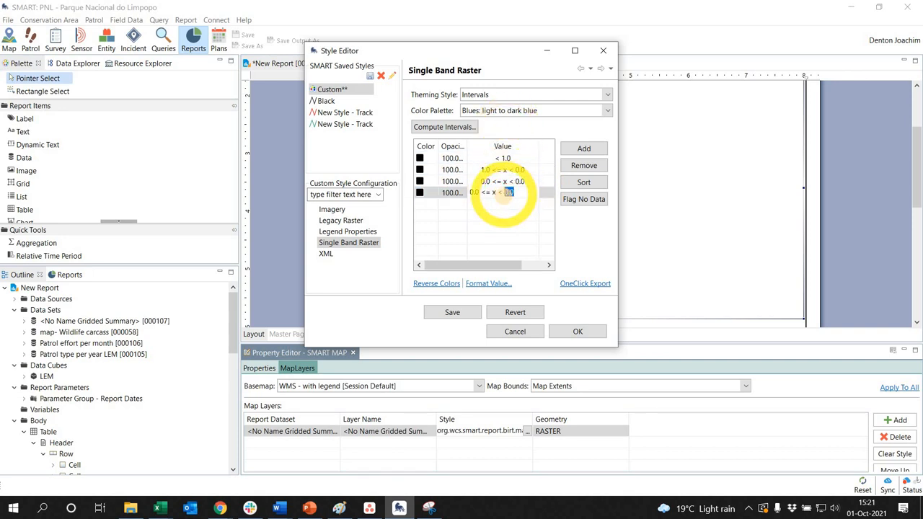
click(528, 229)
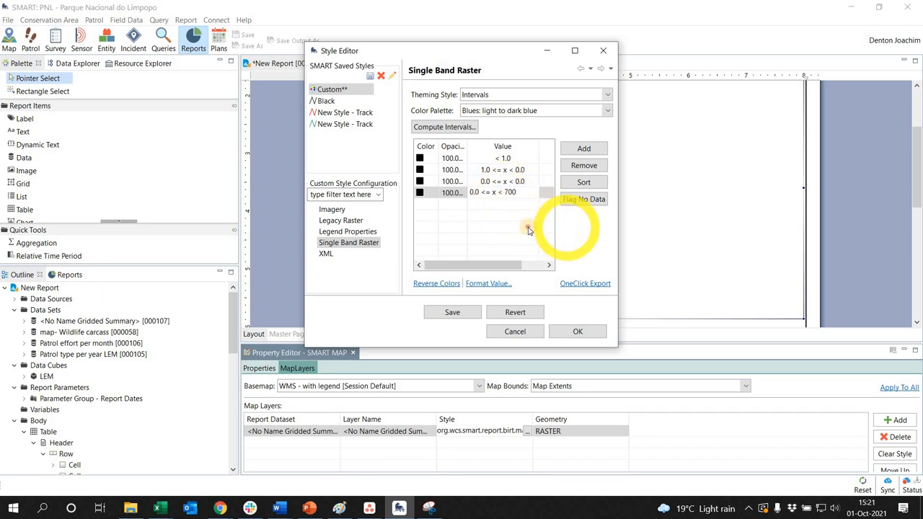
click(511, 220)
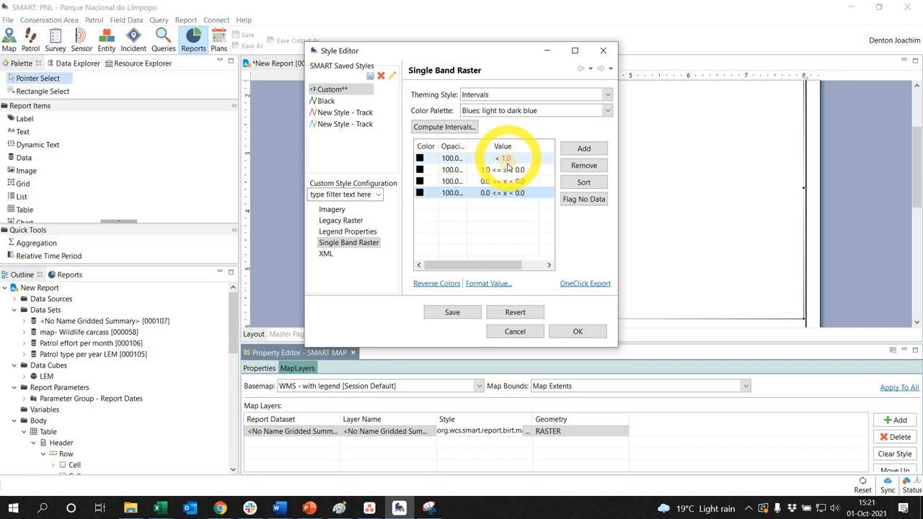
- Apply the BrBG: dark brown to light to dark blue-green palette to the Color Ramp and try reversing its colors
click(608, 116)
click(607, 113)
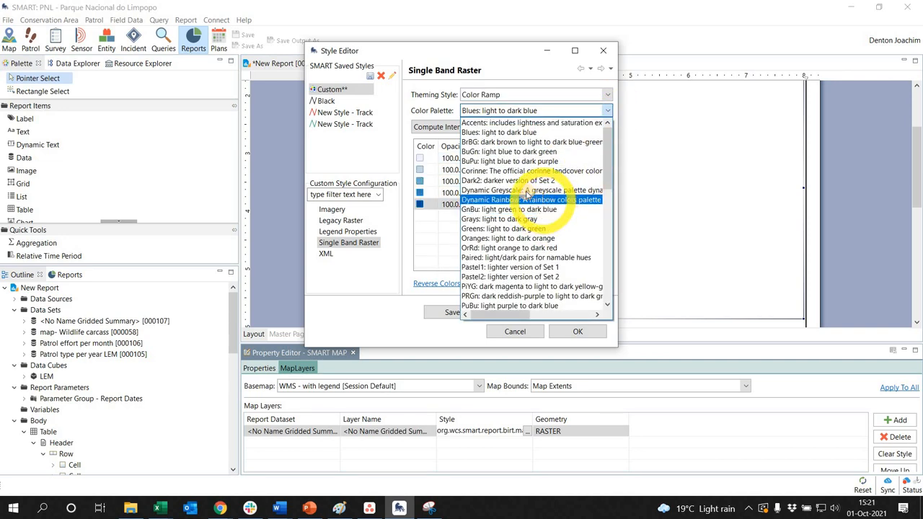
click(508, 142)
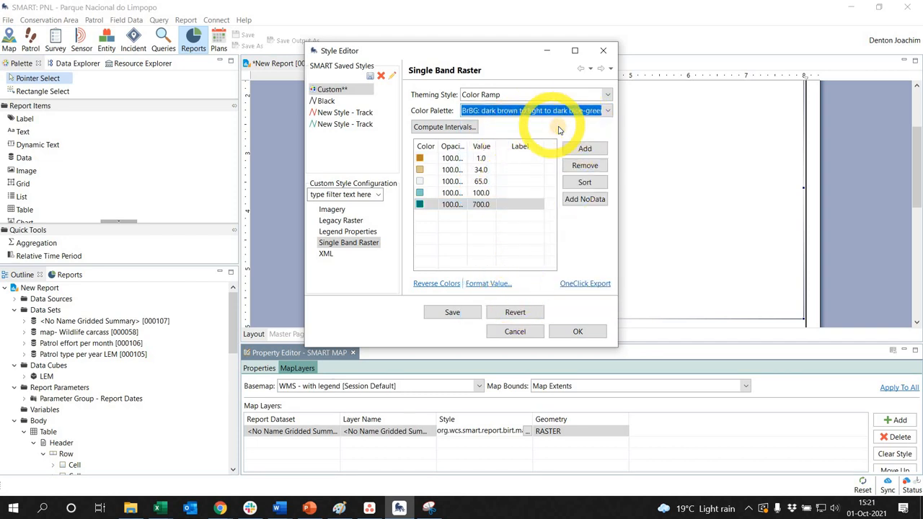
click(432, 285)
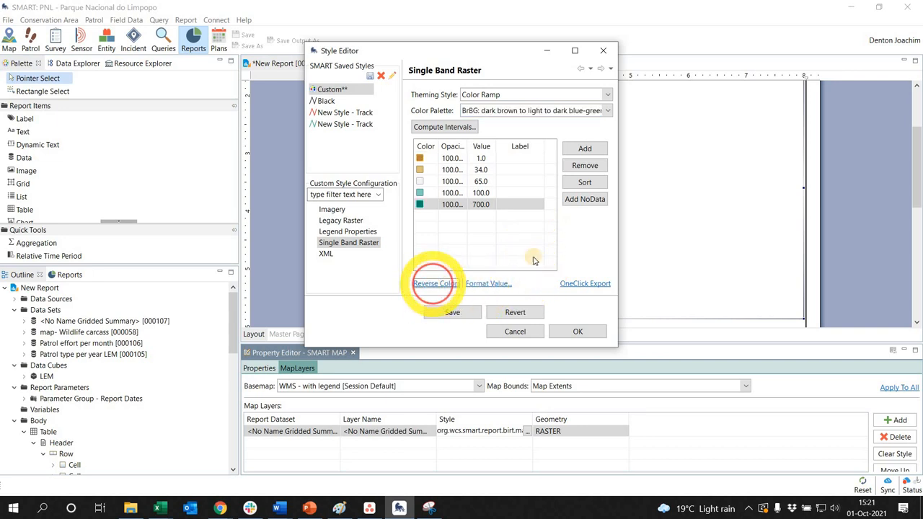
- Label the 1.0 value Lowest and the 700.0 value Highest in the color ramp
click(529, 158)
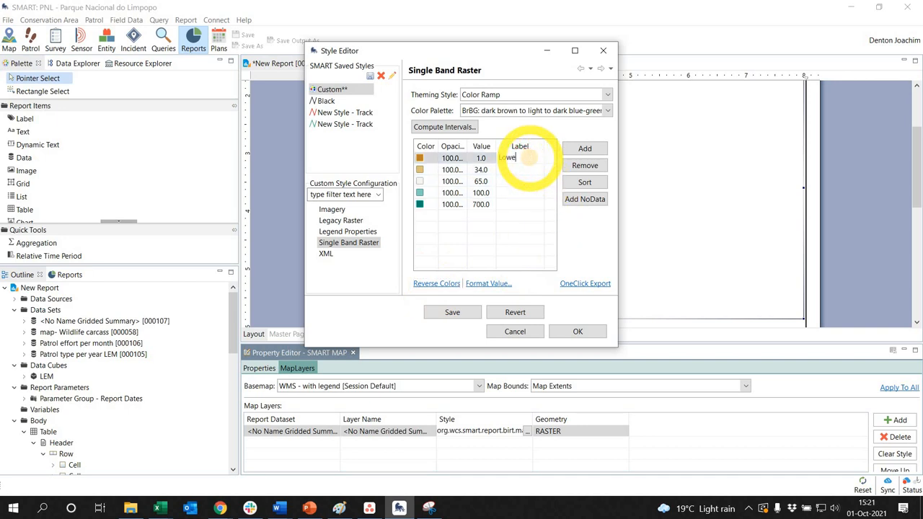
click(505, 205)
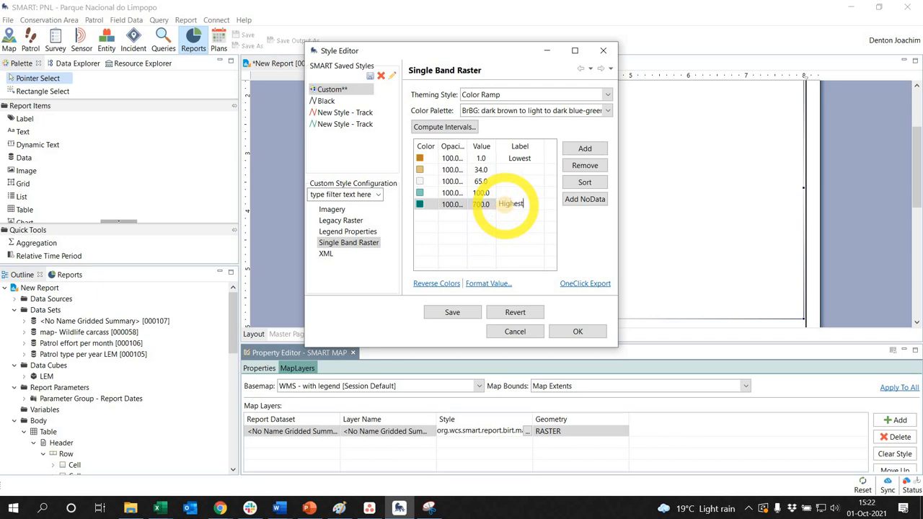
click(535, 245)
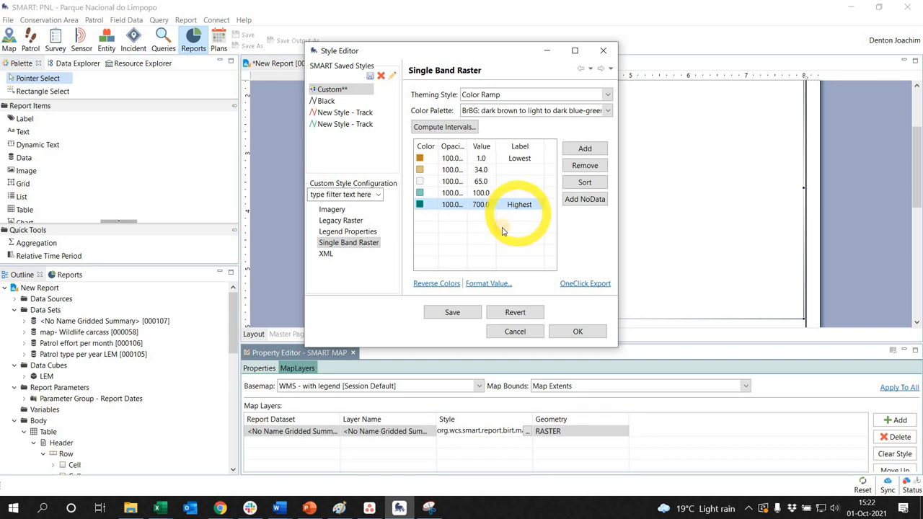
- Set the opacity of all five color ramp entries to 70%
click(450, 158)
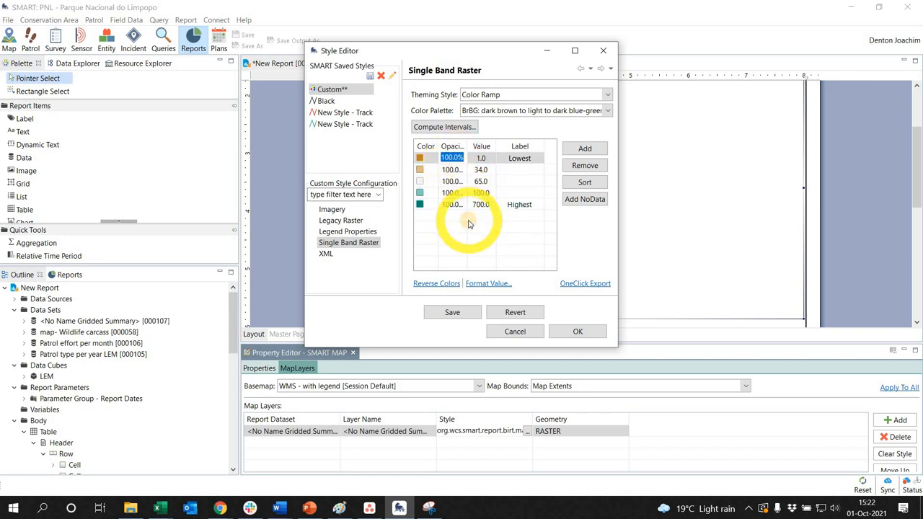
text(7)
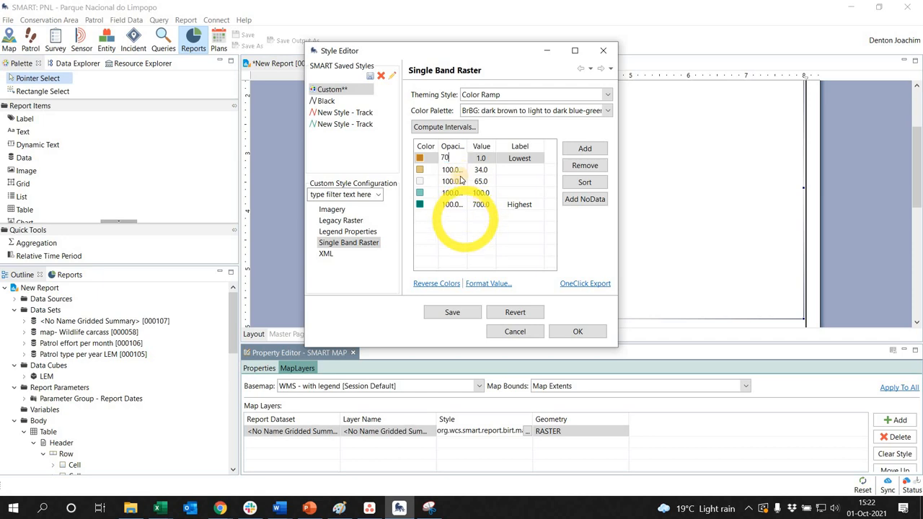
text(0)
drag(457, 206, 454, 180)
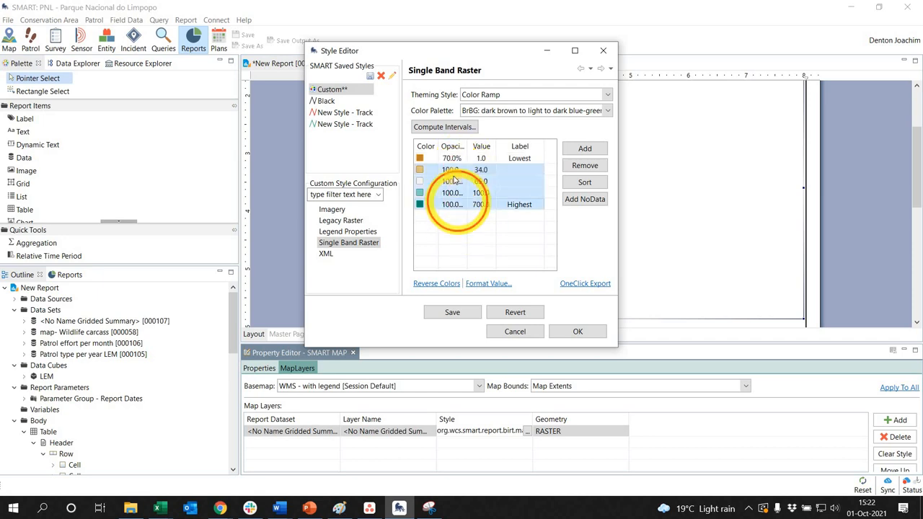
click(452, 169)
text(70)
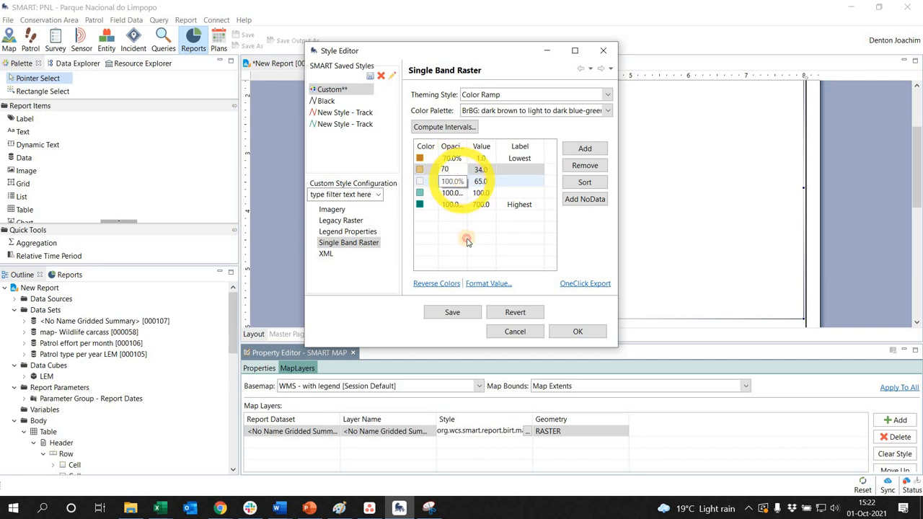
click(467, 242)
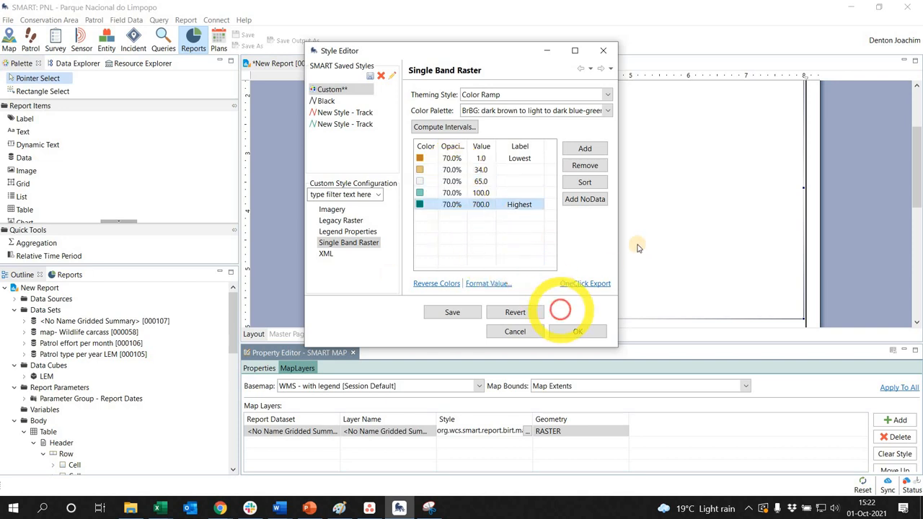
- Save the raster style as a new style named Gridded query and apply it to the map layer
click(460, 316)
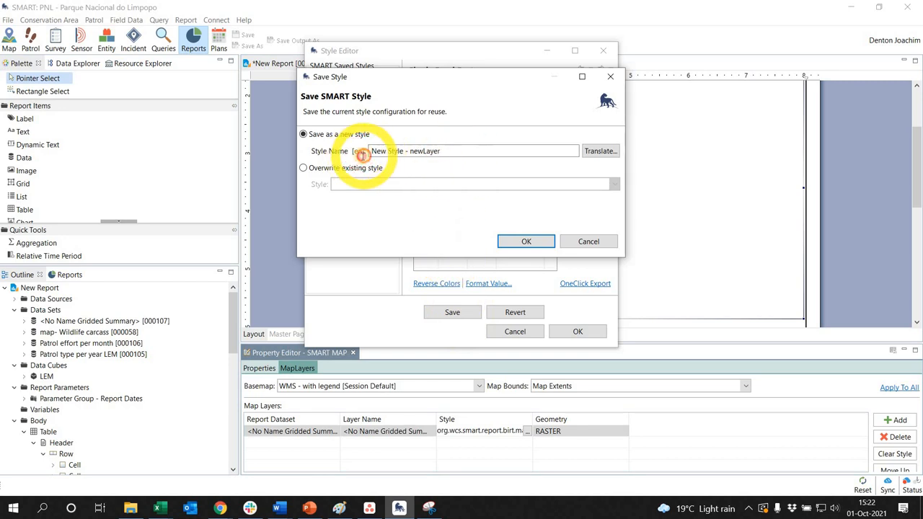
drag(446, 152, 350, 161)
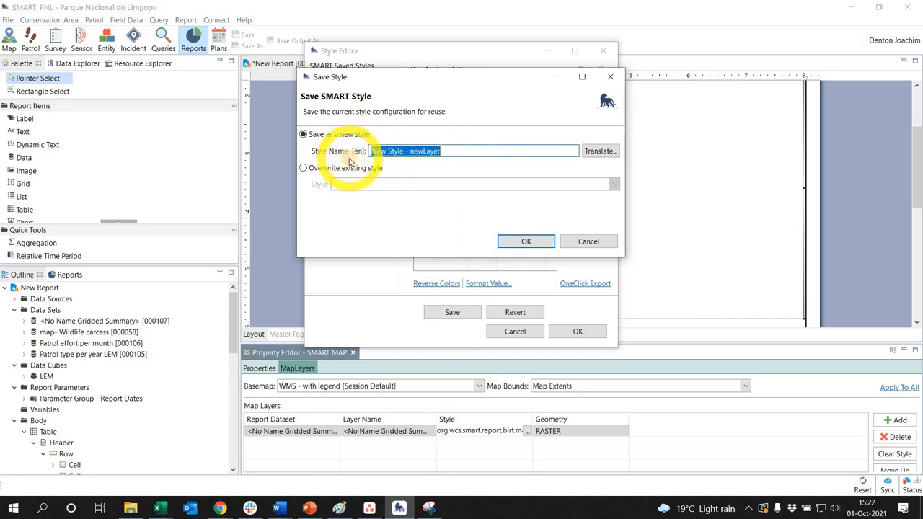
click(526, 241)
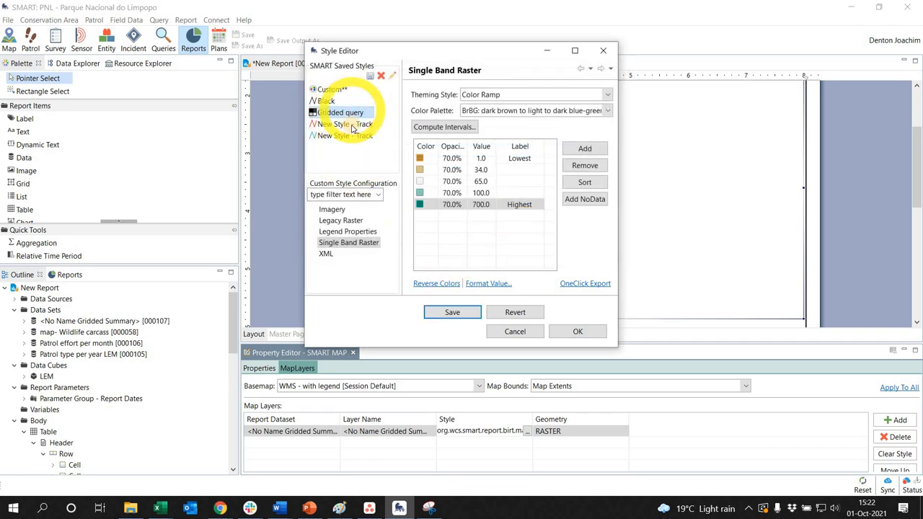
click(361, 242)
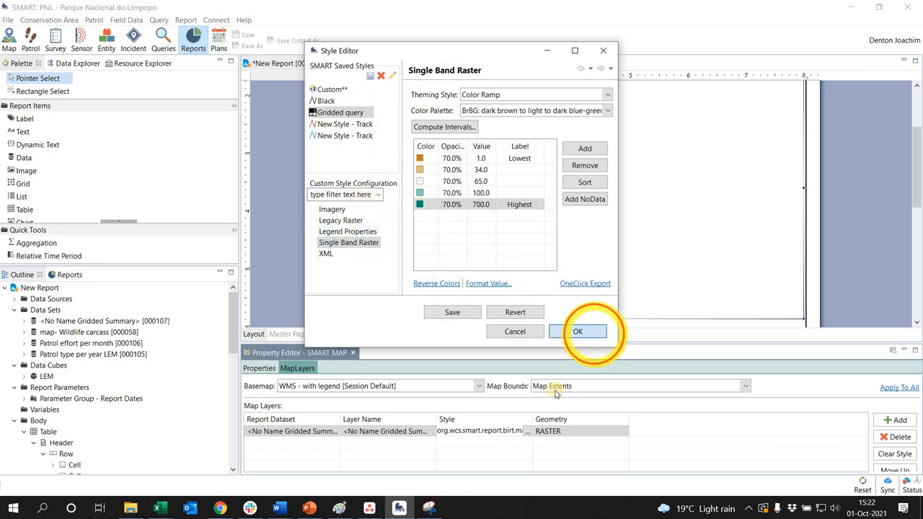
click(587, 333)
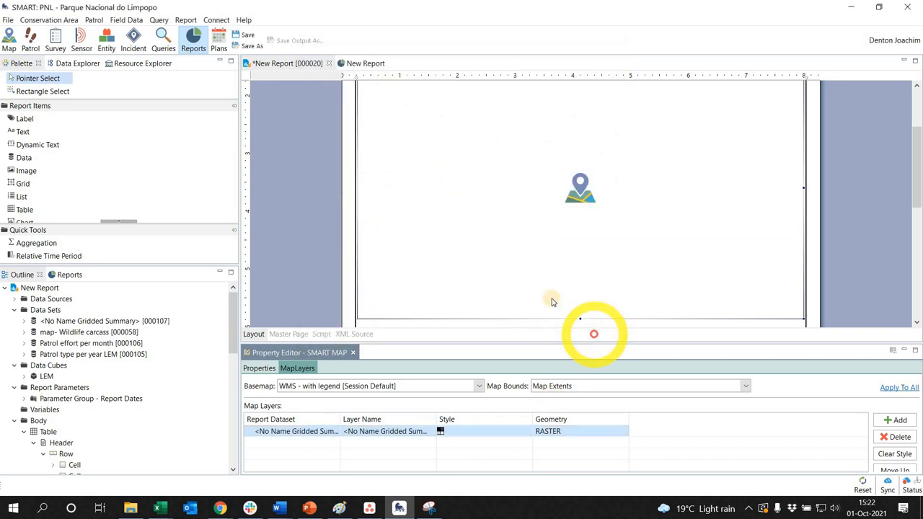
- Save the report and run New Report [000020] with the date range All Dates
click(248, 40)
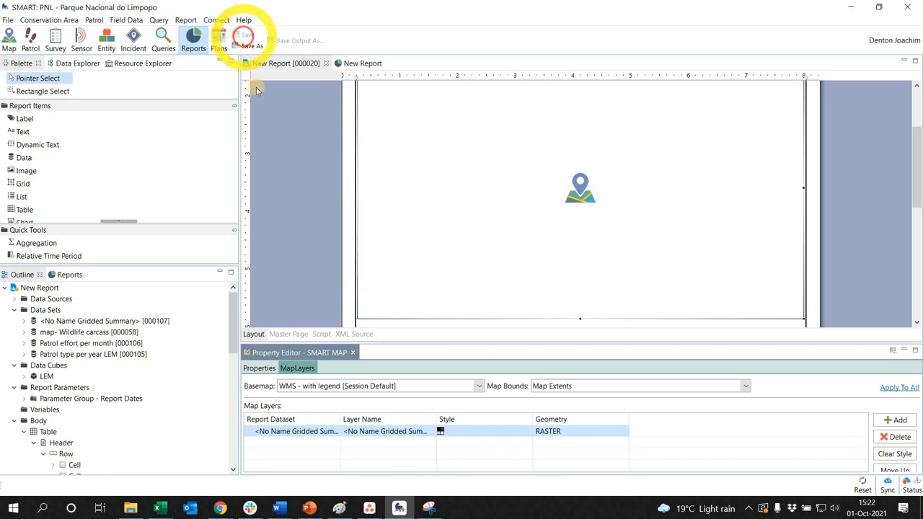
click(66, 275)
right_click(83, 343)
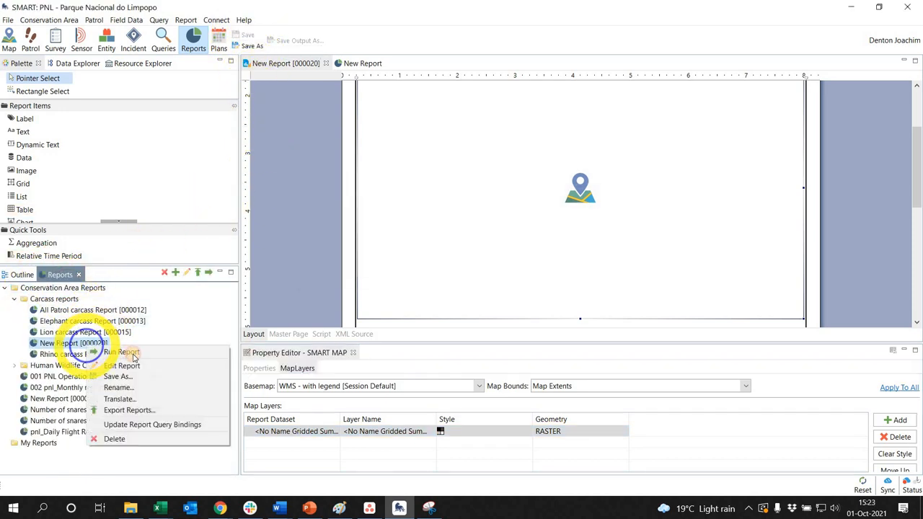
click(132, 354)
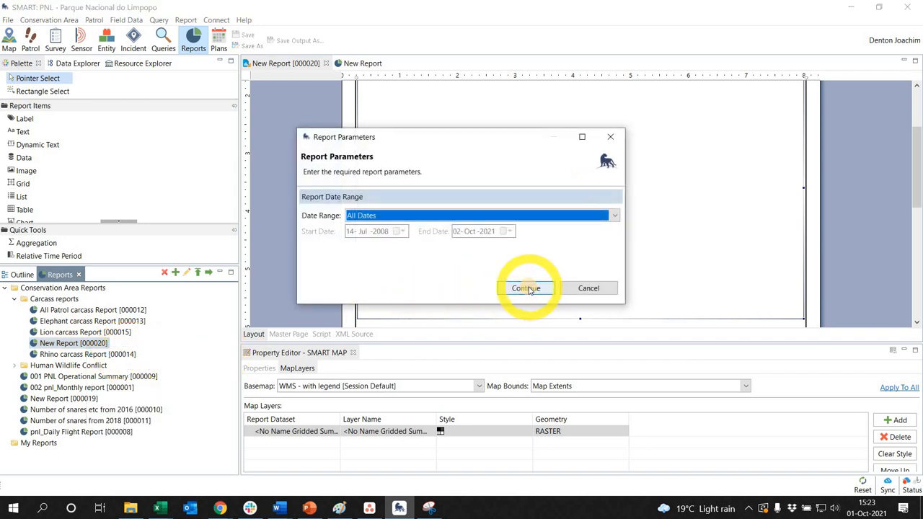
click(525, 287)
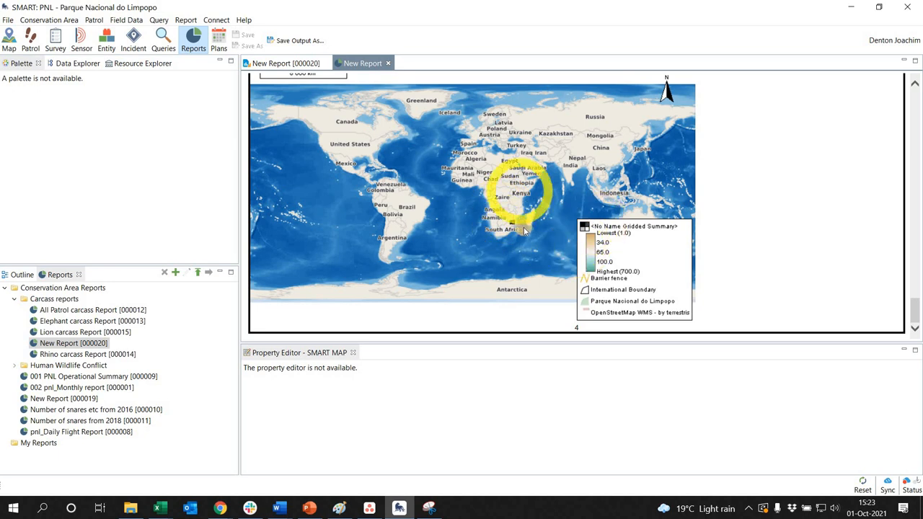
- Set the report map's bounds to <No Name Gridded Summary> [000107] and save the report
click(276, 63)
click(562, 299)
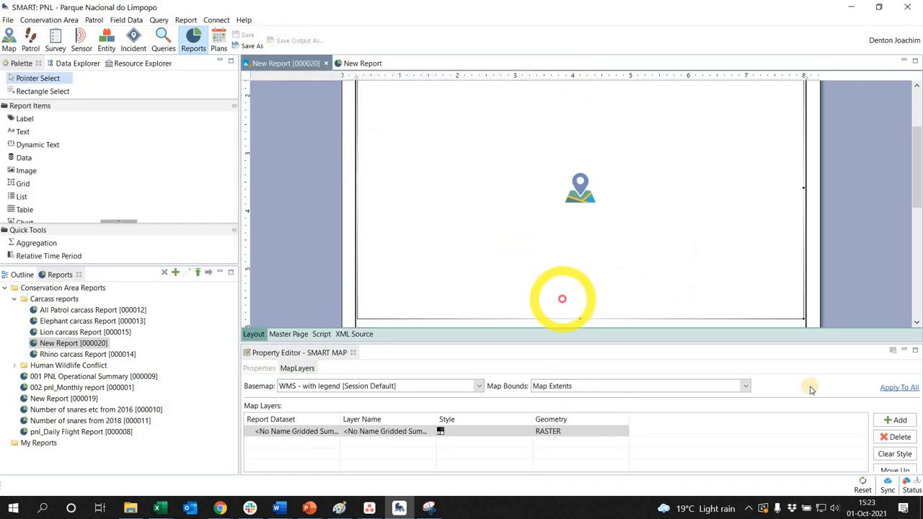
click(627, 387)
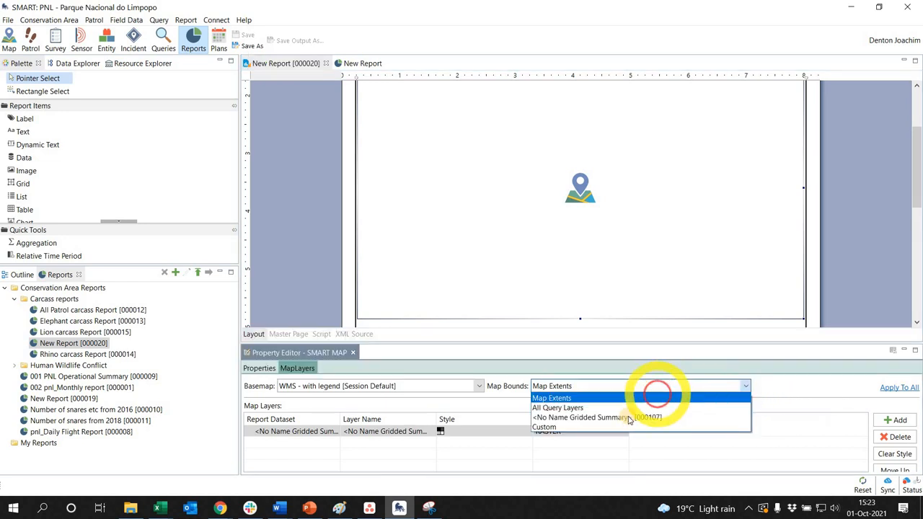
click(621, 418)
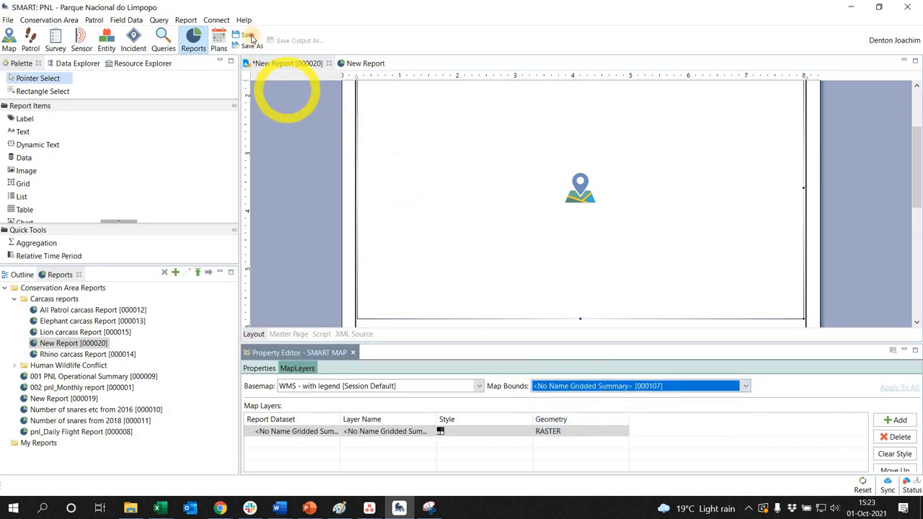
click(249, 35)
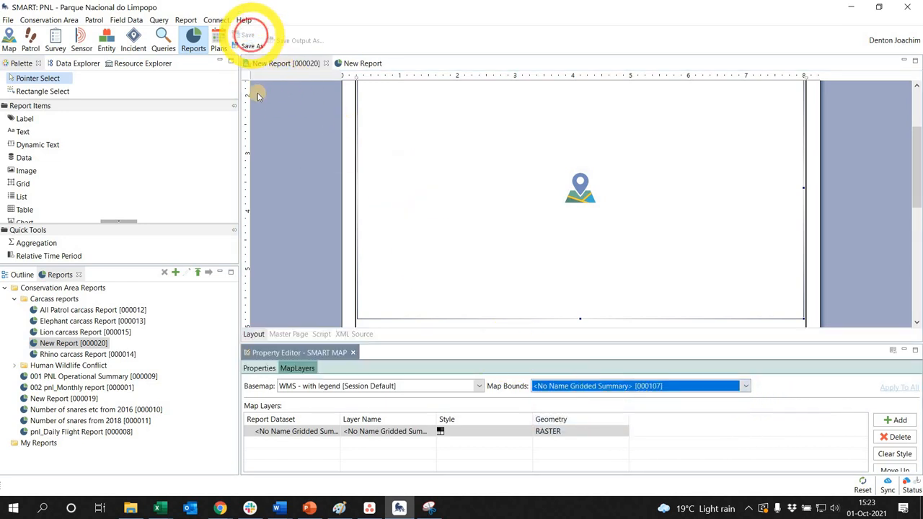
- Run New Report [000020] again to render the map with the new bounds
right_click(100, 345)
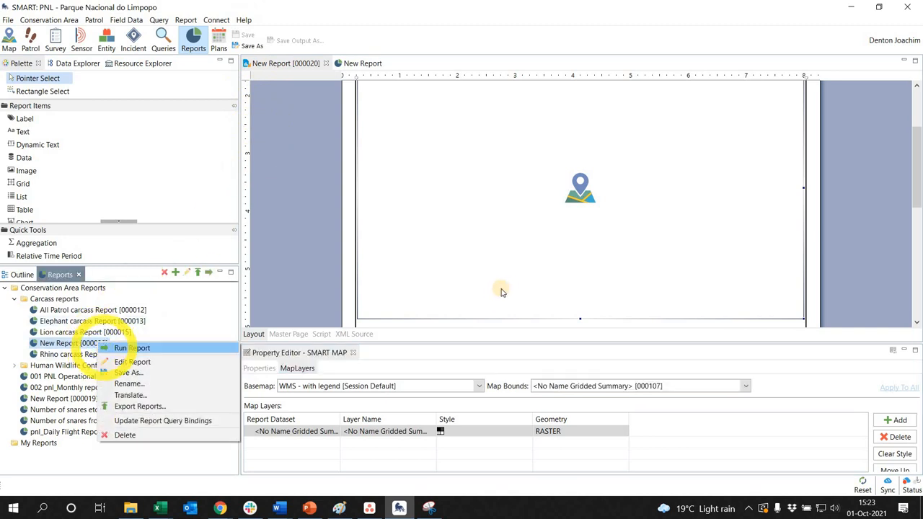
click(115, 347)
click(490, 226)
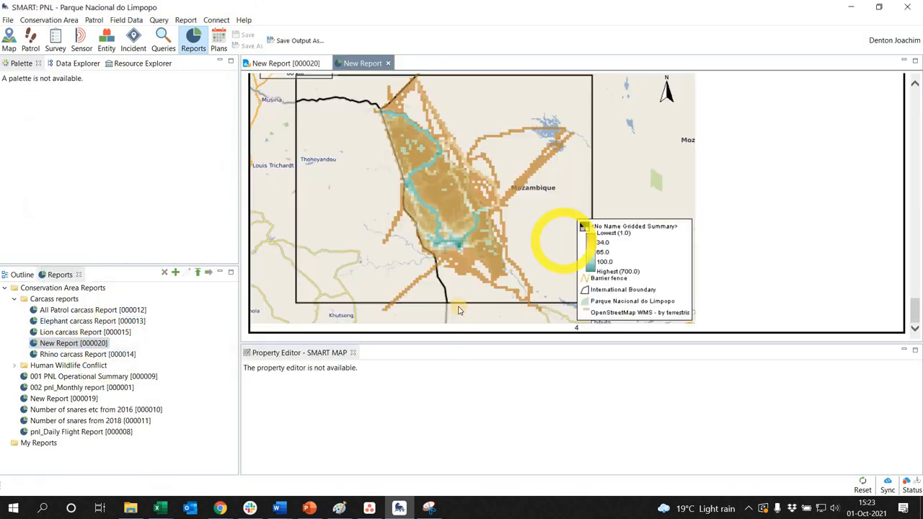